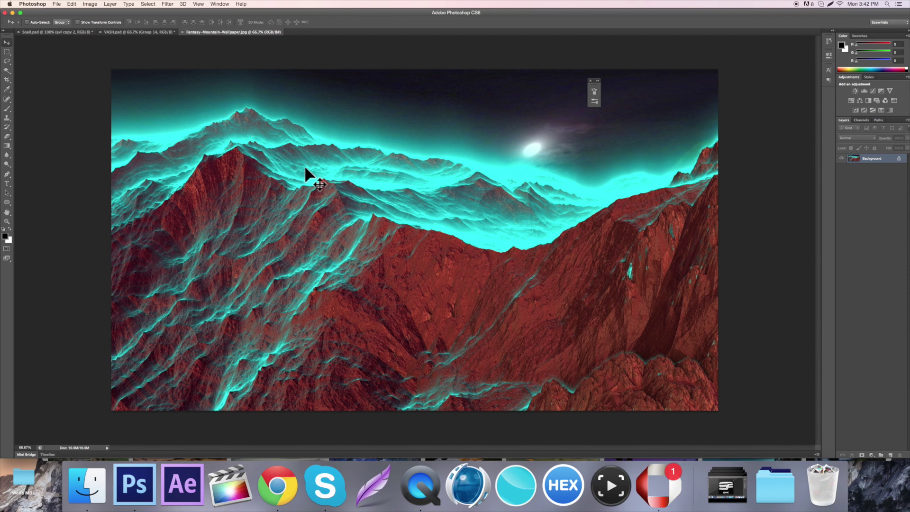
- Convert the locked Background into Layer 0 and duplicate it as Layer 0 copy with Cmd+J
double_click(849, 159)
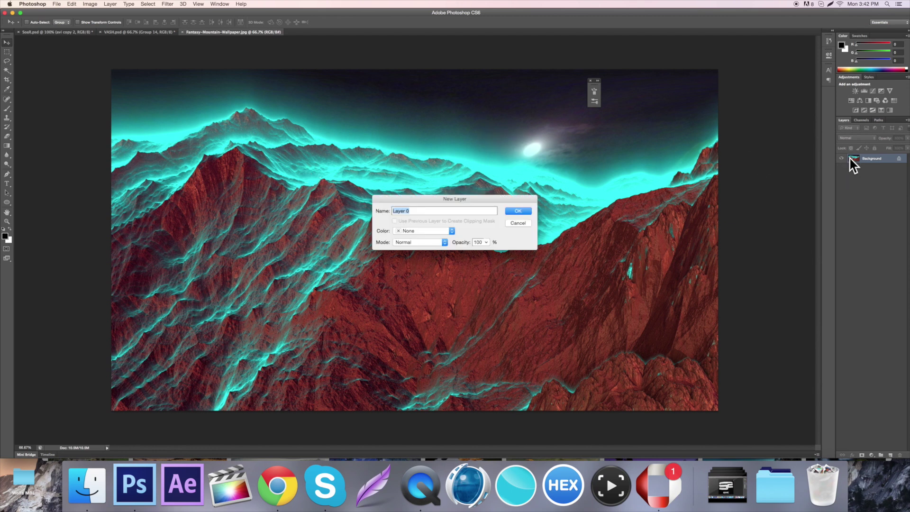
key("Return")
left_click_drag(852, 165, 599, 136)
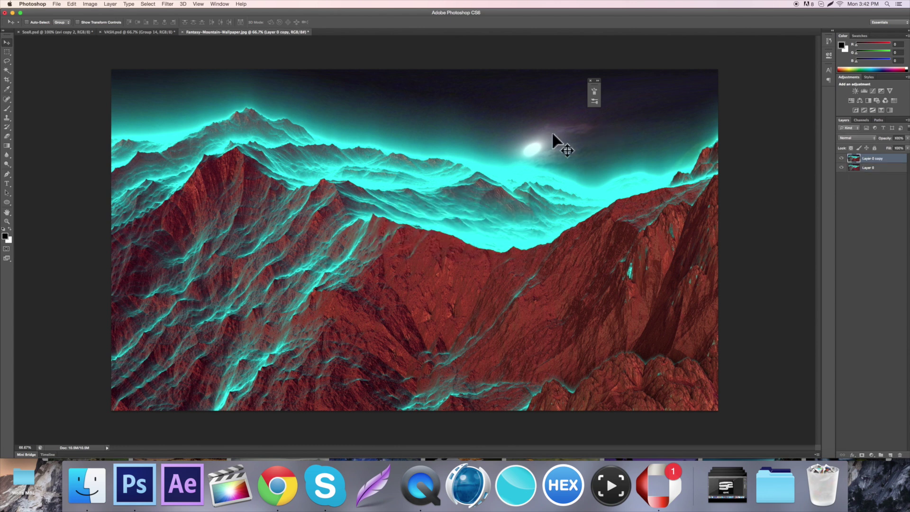
key("super+z")
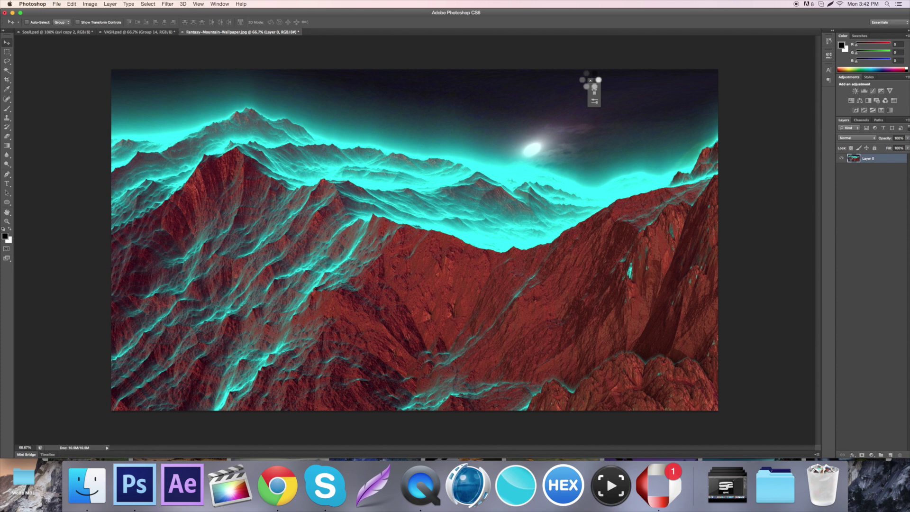
left_click(591, 80)
key("super+j")
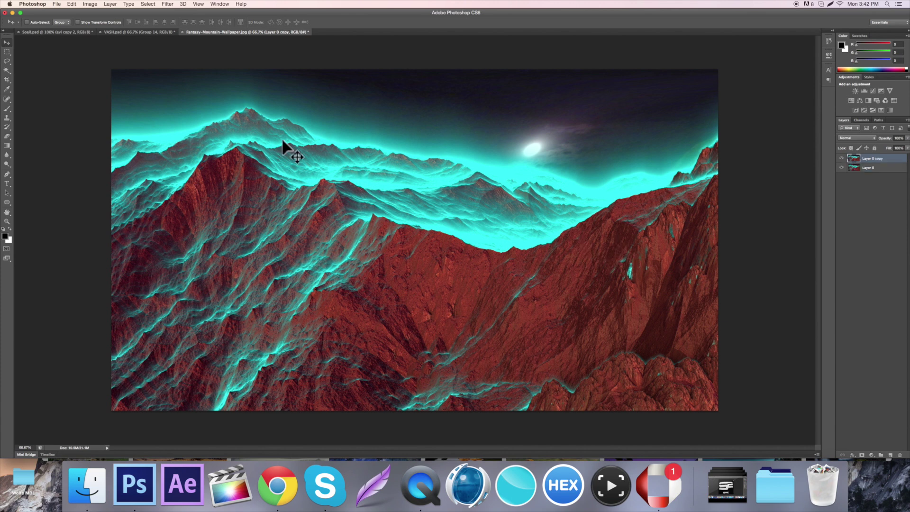
- Open Oil Paint and set Shine 0, Angular Direction 108, Bristle Detail 0 and Cleanliness 4
left_click(167, 4)
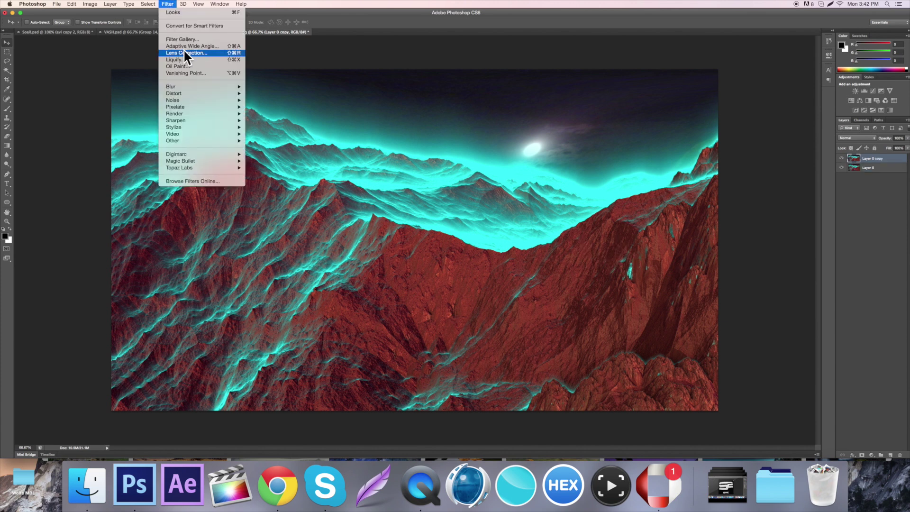
left_click(187, 66)
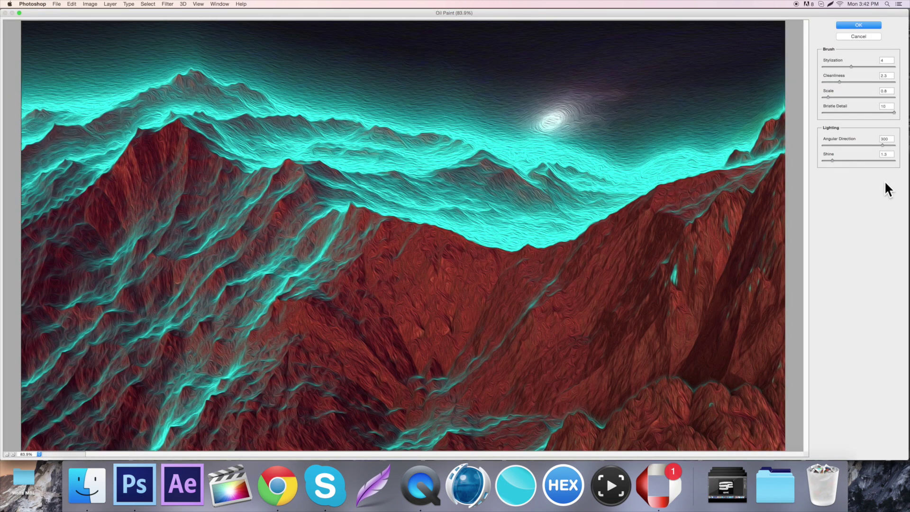
left_click_drag(832, 160, 828, 160)
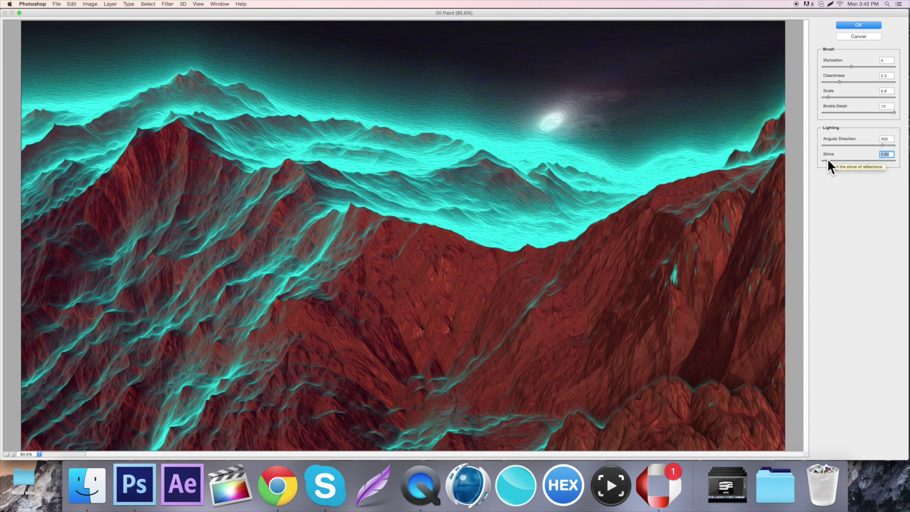
left_click_drag(829, 161, 806, 162)
left_click(837, 161)
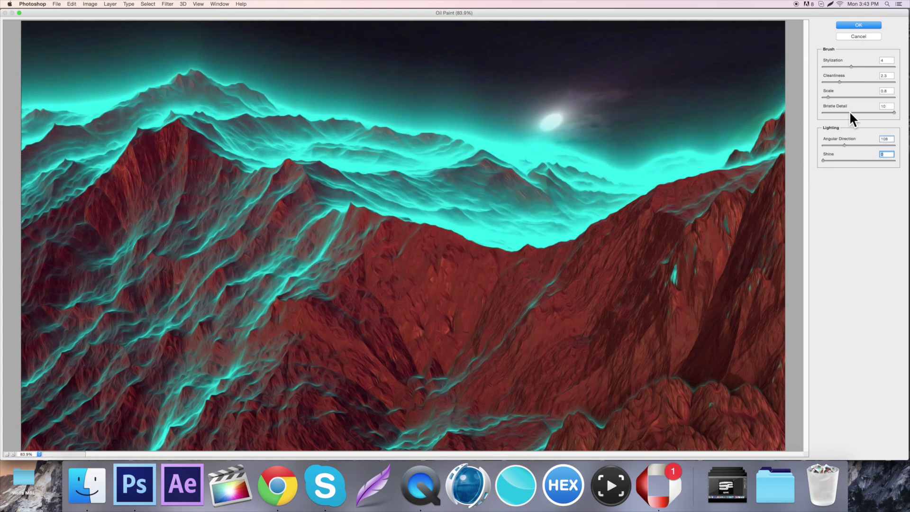
left_click_drag(850, 113, 835, 79)
type("4")
- Set Stylization to 0.2 and apply the Oil Paint filter
left_click_drag(843, 64, 817, 66)
mouse_move(823, 66)
left_mouse_down()
mouse_move(876, 67)
mouse_move(823, 72)
left_mouse_up()
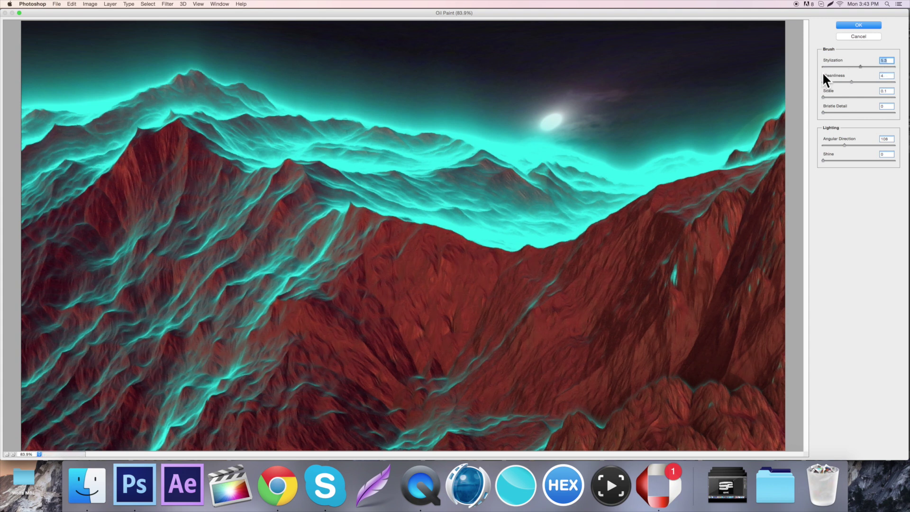
left_click(891, 60)
key("BackSpace")
type("2")
key("Return")
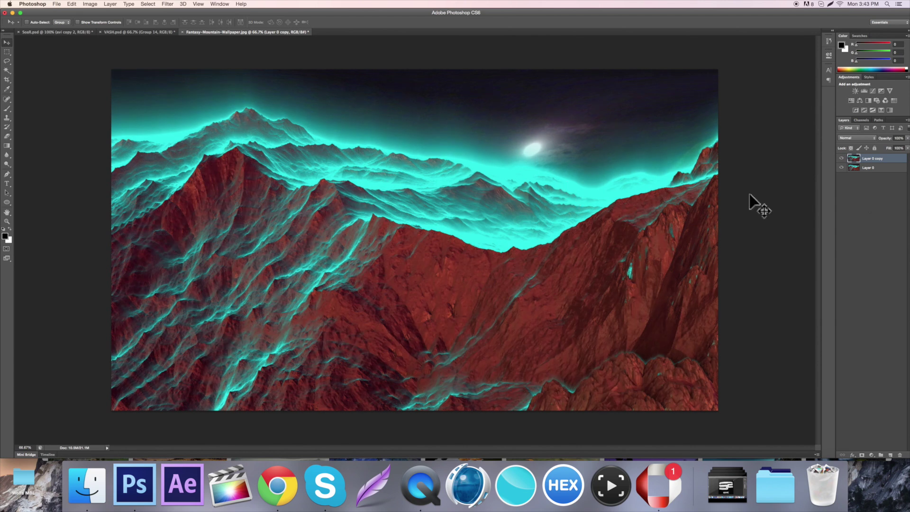
left_click(842, 159)
left_click(842, 159)
left_click(842, 158)
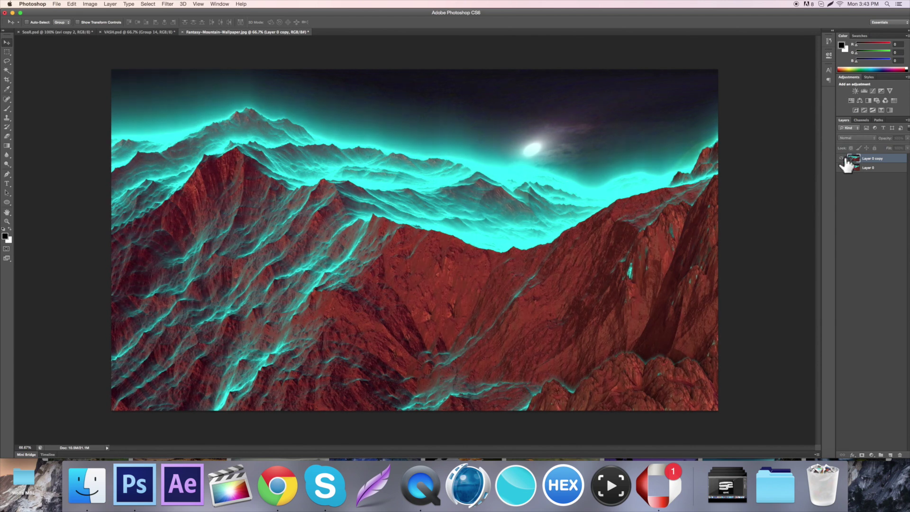
left_click(842, 158)
key("super+equal")
key("super+equal")
key("super+equal")
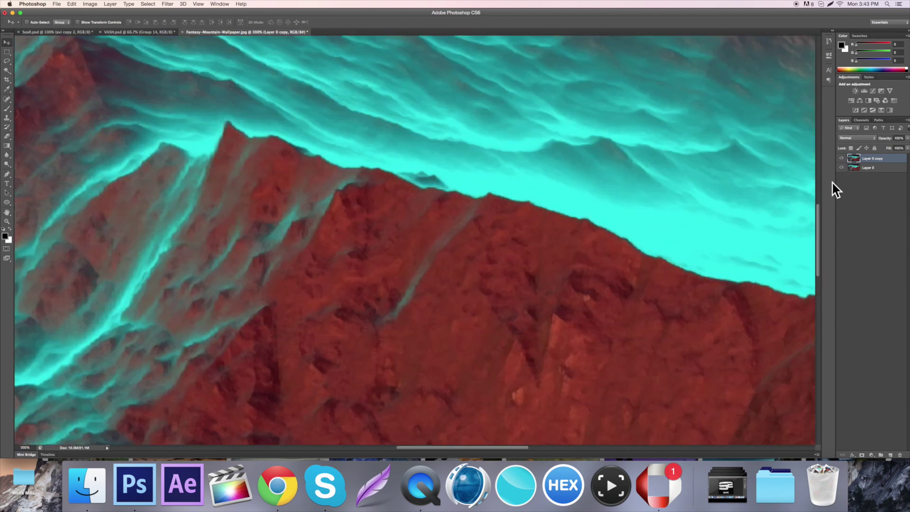
left_click(842, 160)
left_click(843, 159)
left_click(843, 159)
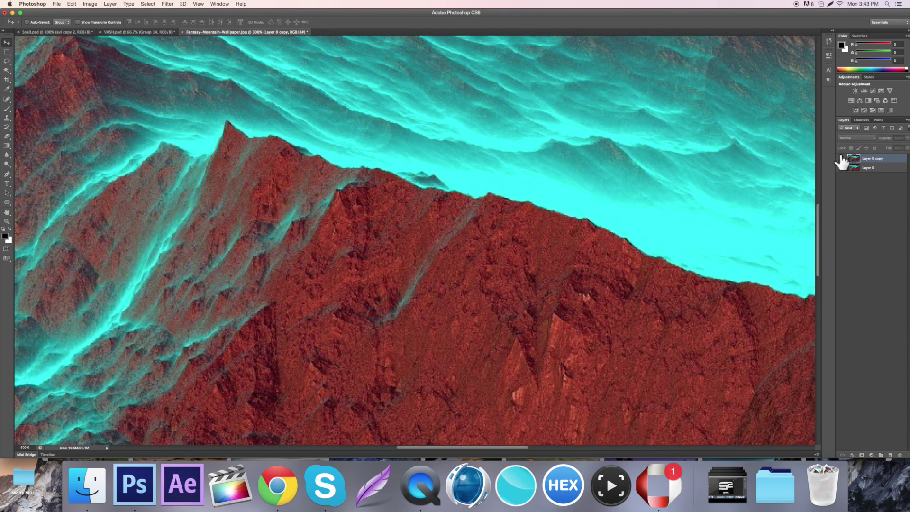
left_click(842, 158)
key("super+0")
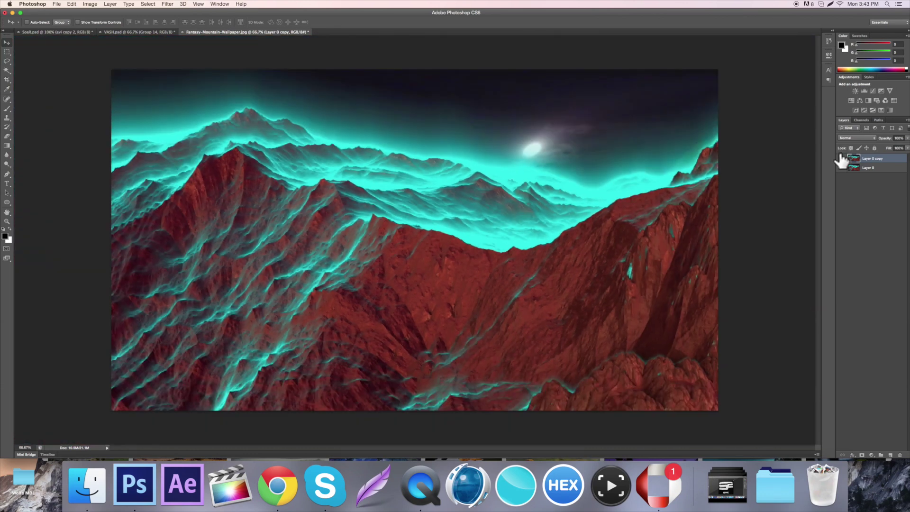
key("BackSpace")
key("super+z")
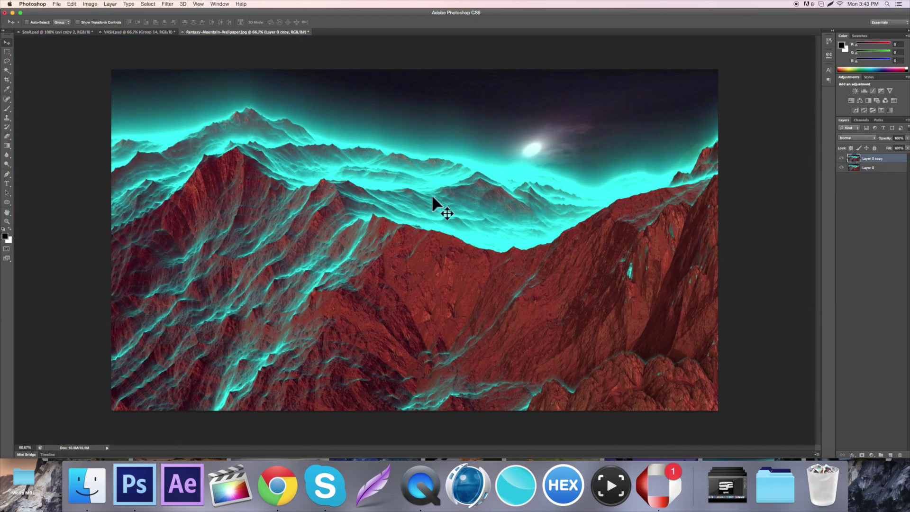
- Preview Median at radii 4 and 10, then apply it with a 2-pixel radius
left_click(148, 6)
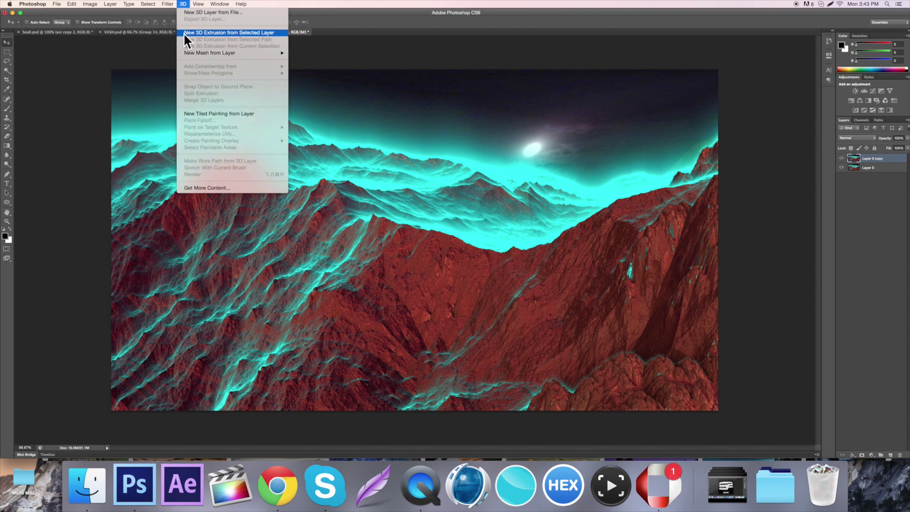
mouse_move(197, 100)
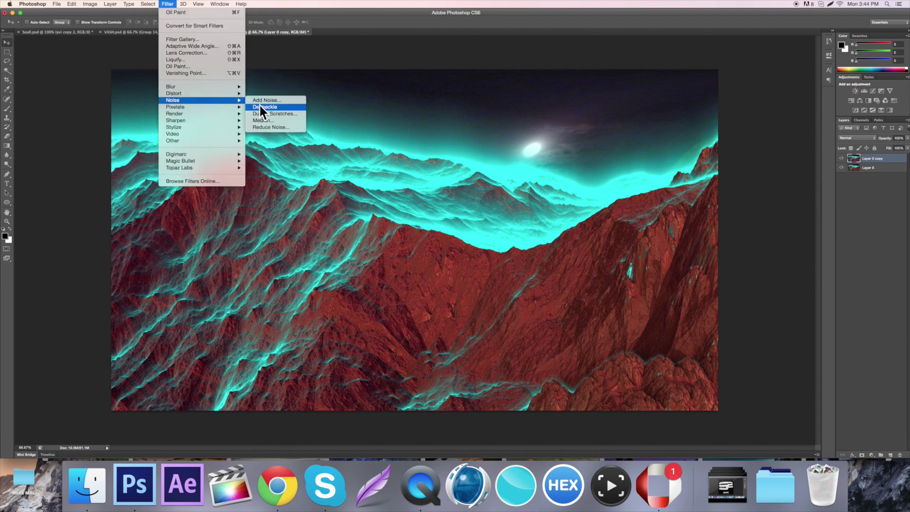
left_click(275, 121)
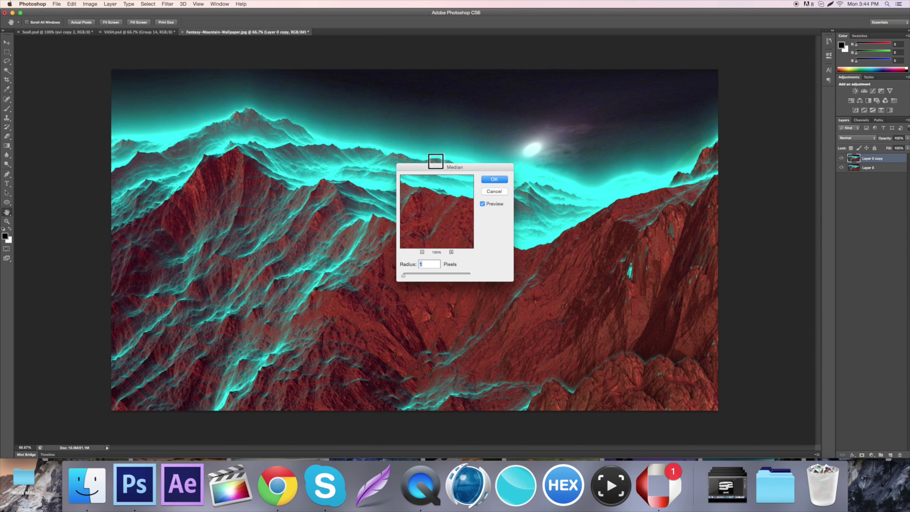
left_click_drag(431, 169, 598, 109)
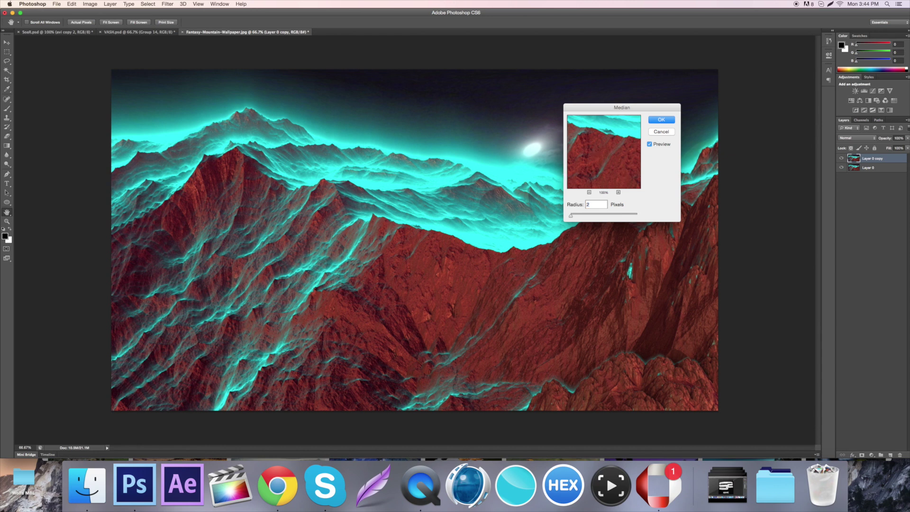
key("BackSpace")
type("4")
key("BackSpace")
type("10")
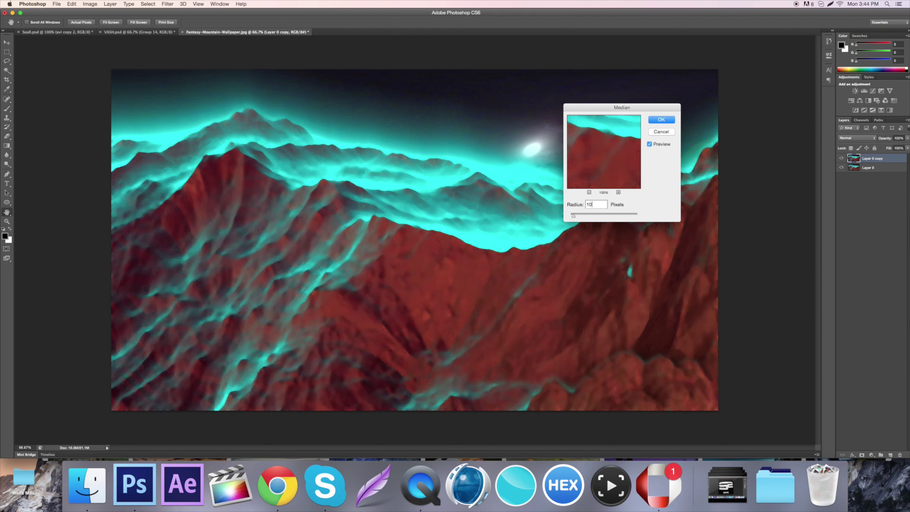
key("BackSpace")
key("BackSpace")
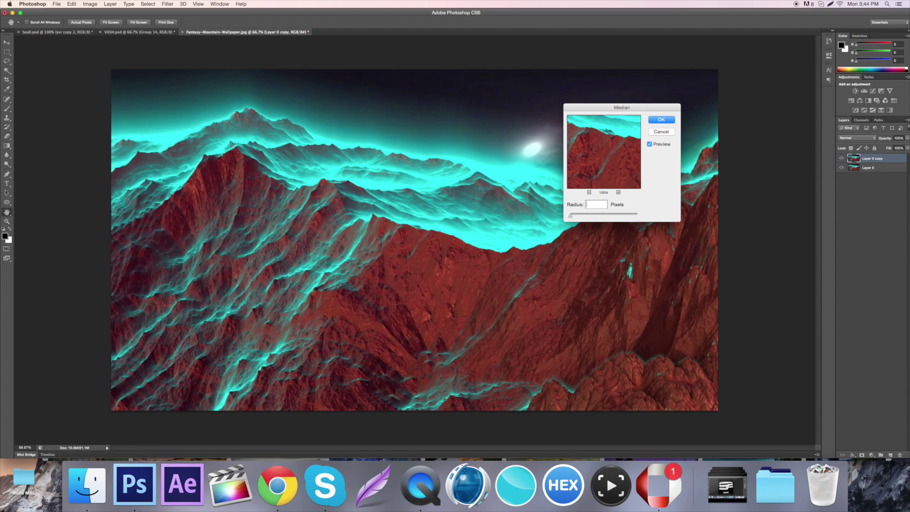
type("2")
key("Return")
key("v")
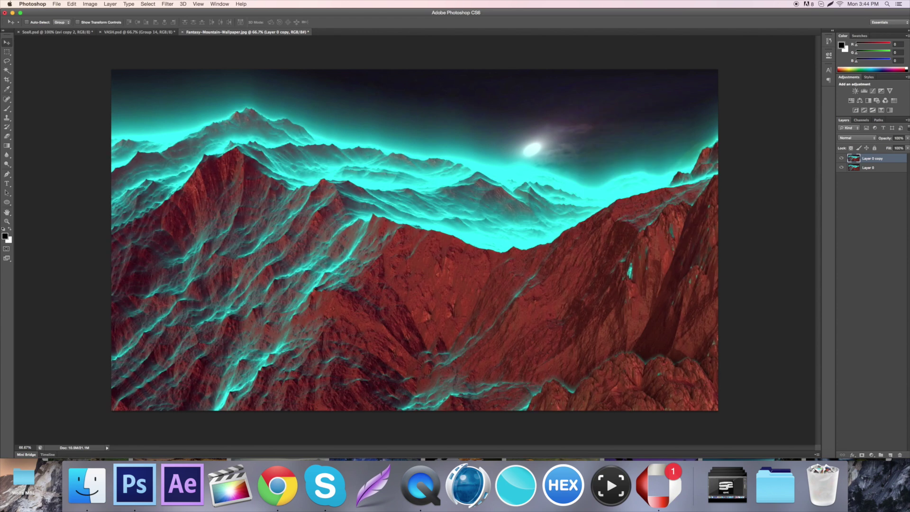
scroll(464, 218, "up", 2)
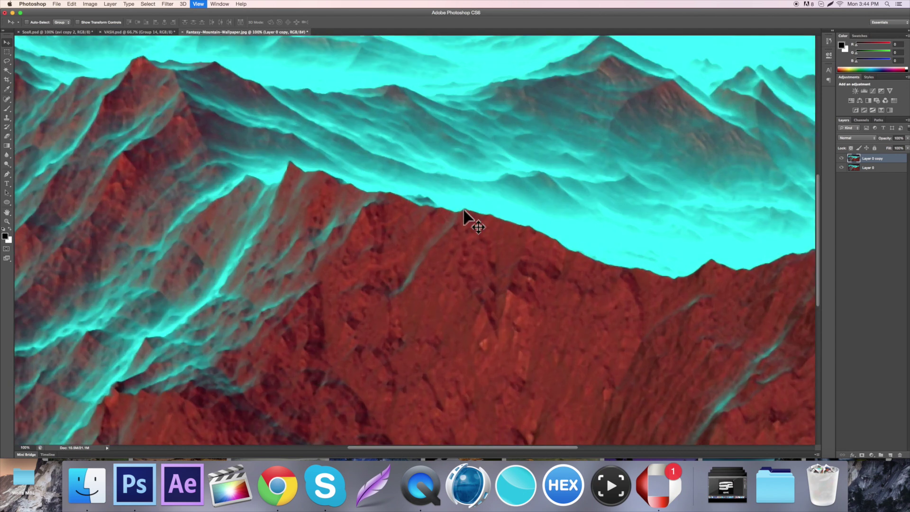
scroll(469, 209, "down", 1)
left_click(842, 158)
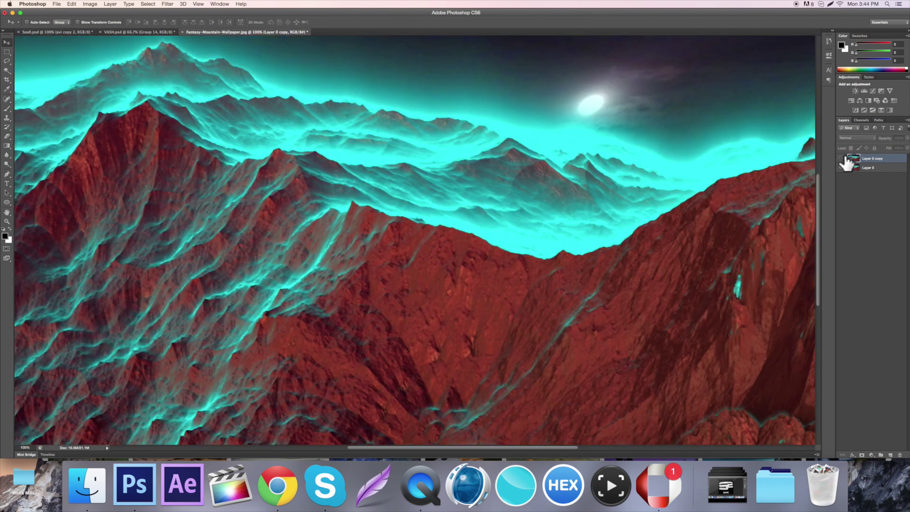
left_click(842, 159)
left_click(843, 159)
left_click(842, 158)
left_click(842, 159)
left_click(843, 159)
left_click(842, 158)
left_click(842, 158)
key("super+minus")
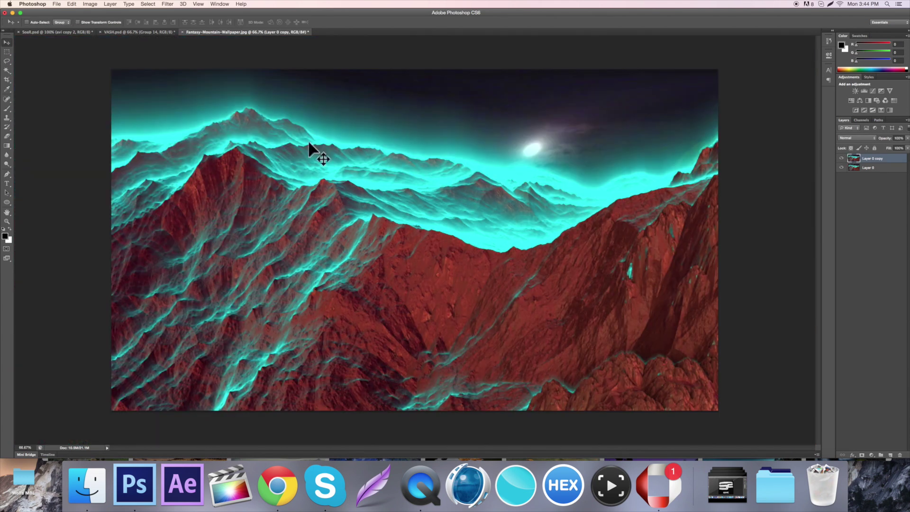
left_click(8, 134)
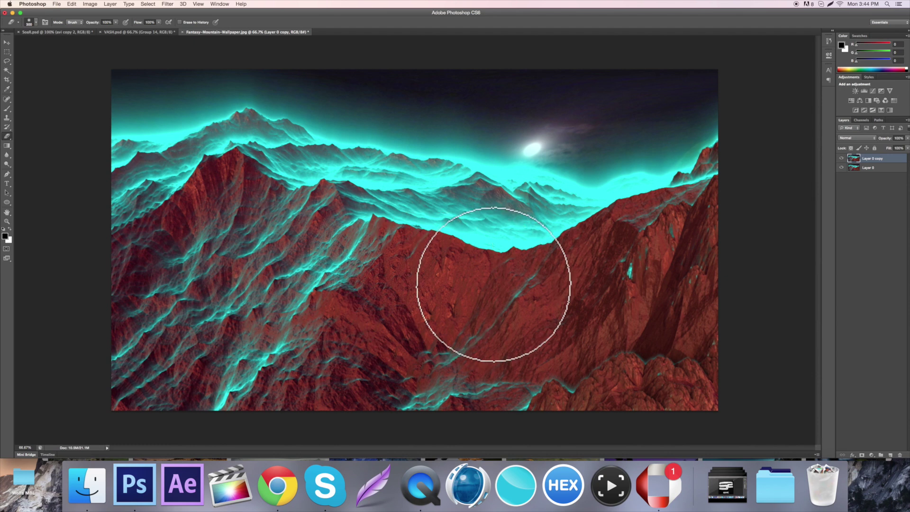
key("v")
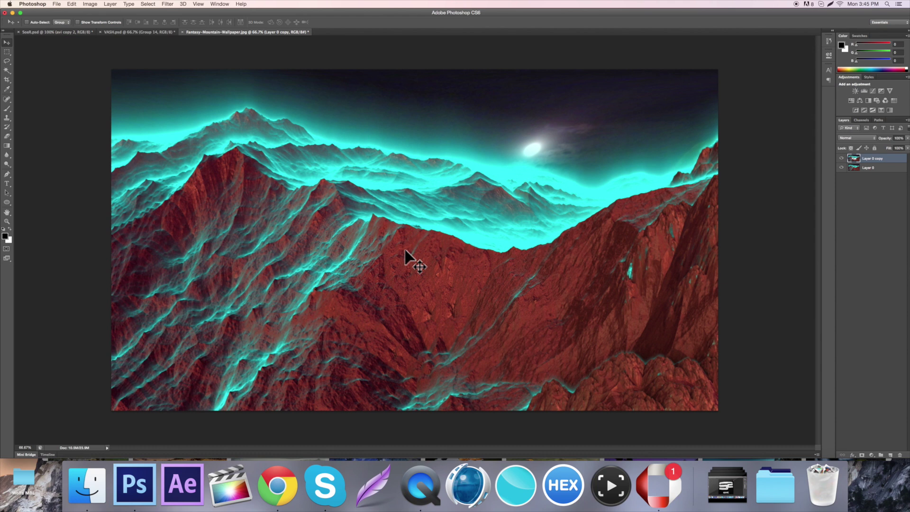
key("super+e")
- Launch Topaz Labs > Topaz Clean 3 from the Filter menu
left_click(173, 4)
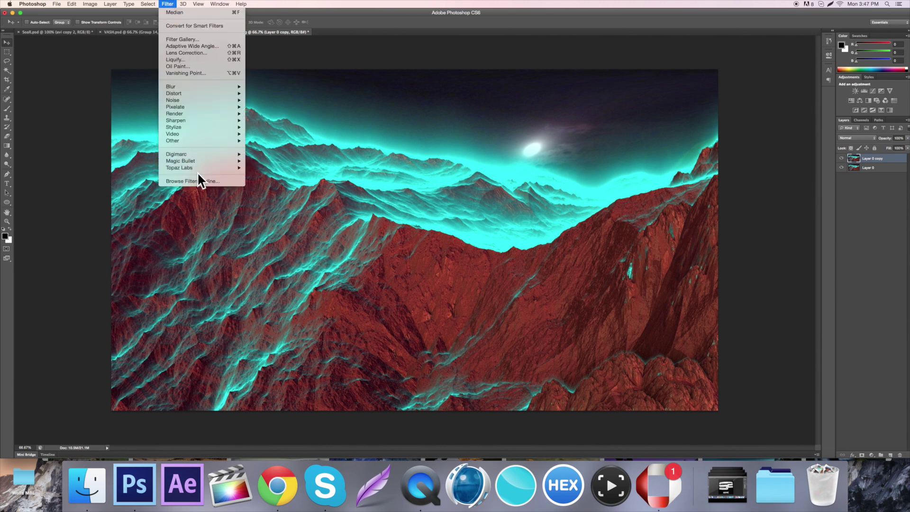
mouse_move(203, 166)
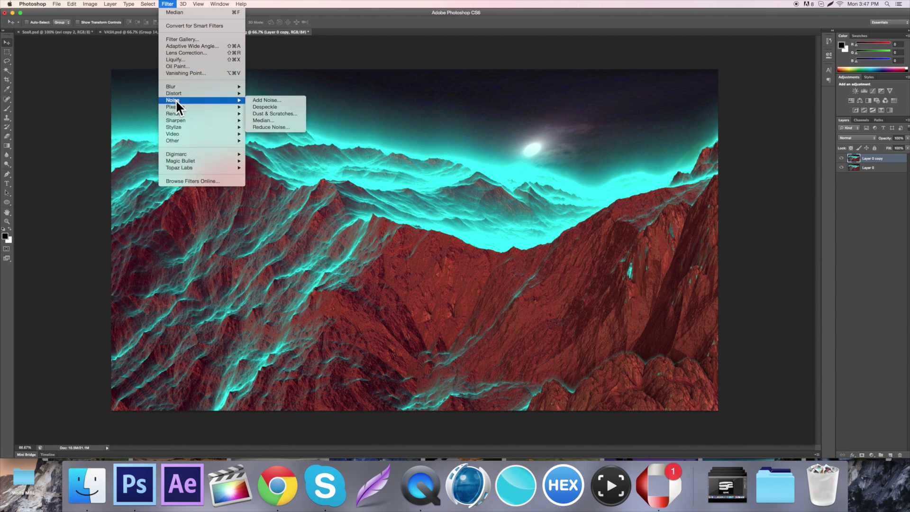
mouse_move(216, 100)
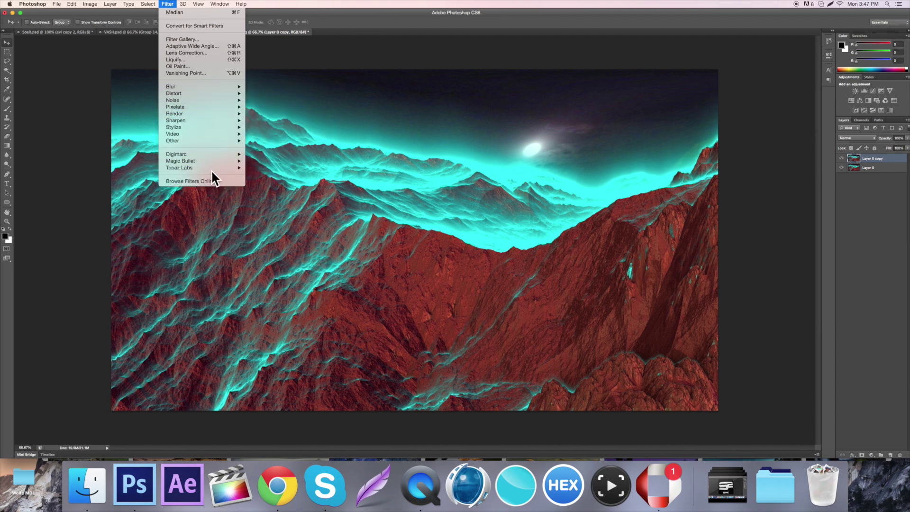
left_click(284, 167)
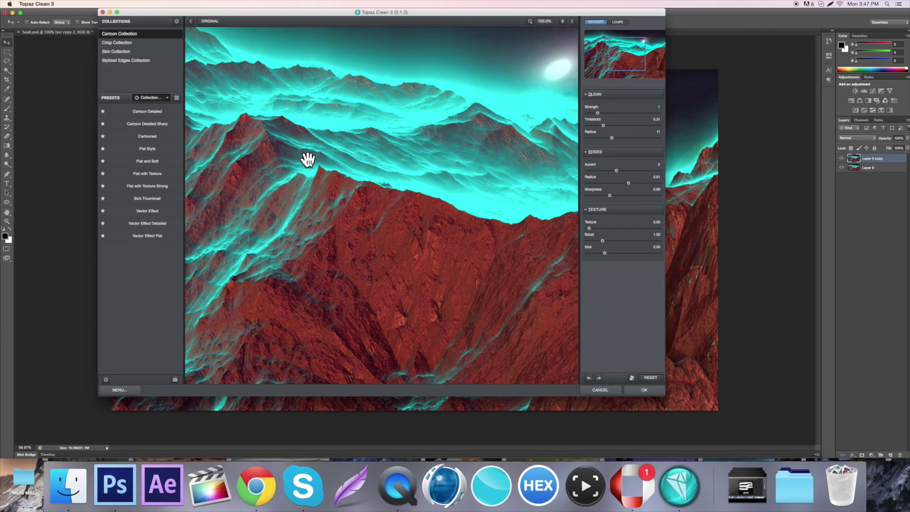
- Pan the preview to the upper ridges and apply Topaz Clean with Strength 2, Threshold 0.4
left_click_drag(308, 160, 425, 157)
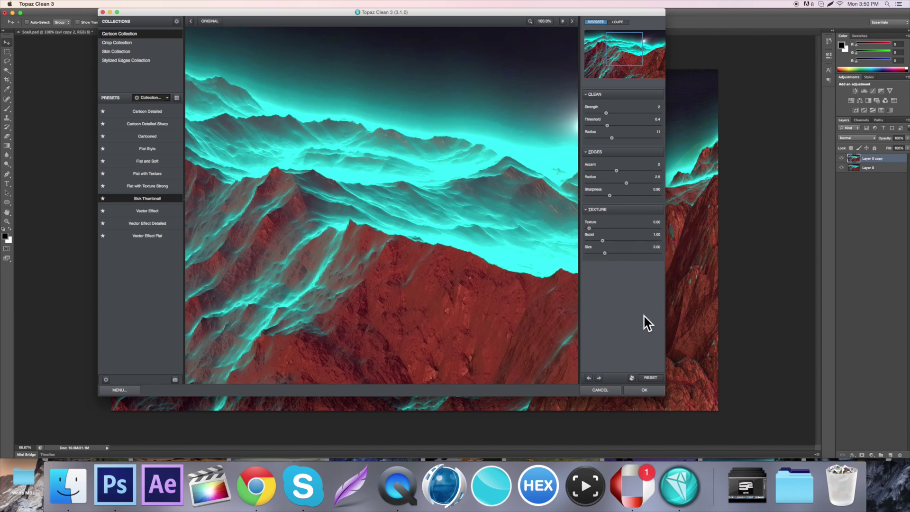
left_click(644, 391)
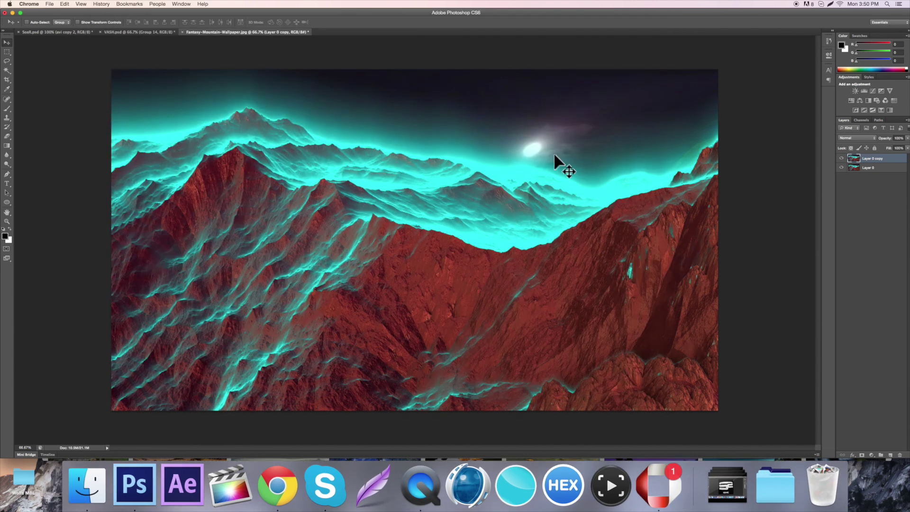
left_click(877, 506)
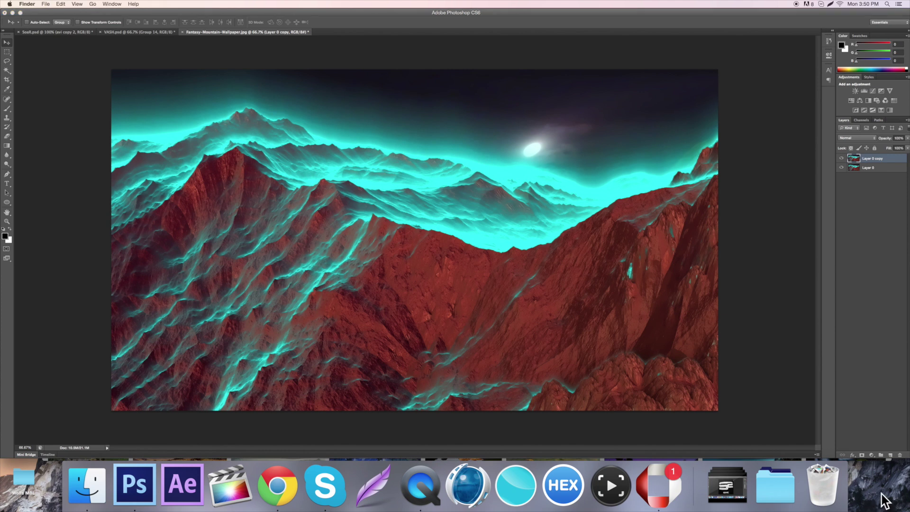
left_click(843, 162)
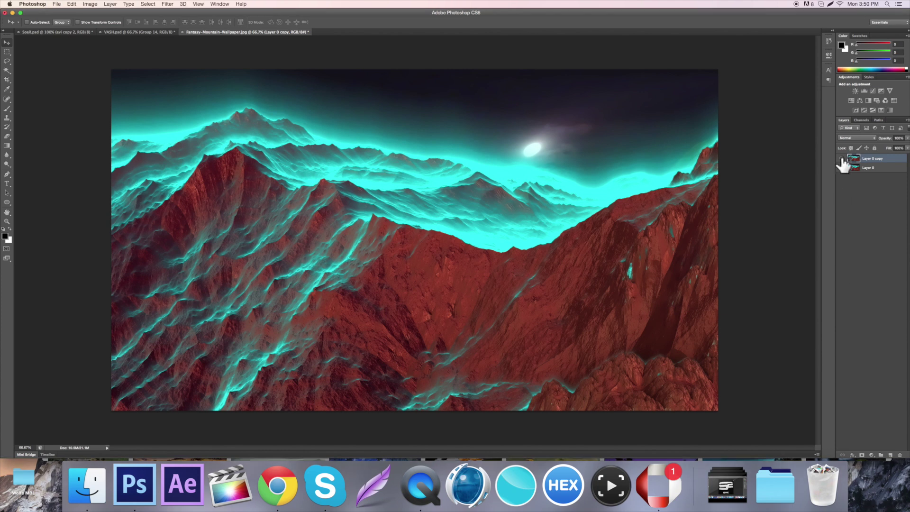
left_click(843, 163)
left_click(843, 162)
left_click(843, 162)
left_click(843, 162)
left_click(842, 161)
left_click(842, 161)
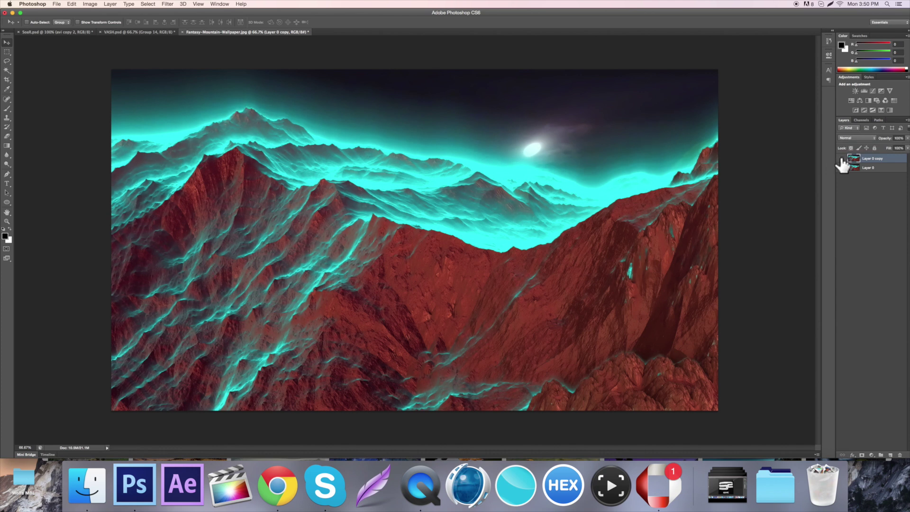